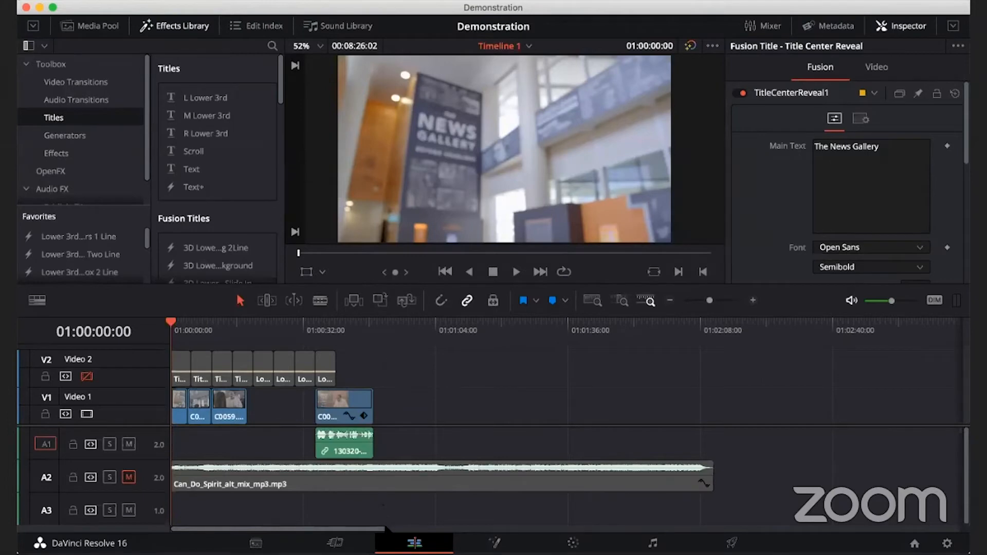
Move all the title clips from Video 2 to empty space on Video 1, starting at about 01:01:15
left_click_drag(368, 373, 486, 384)
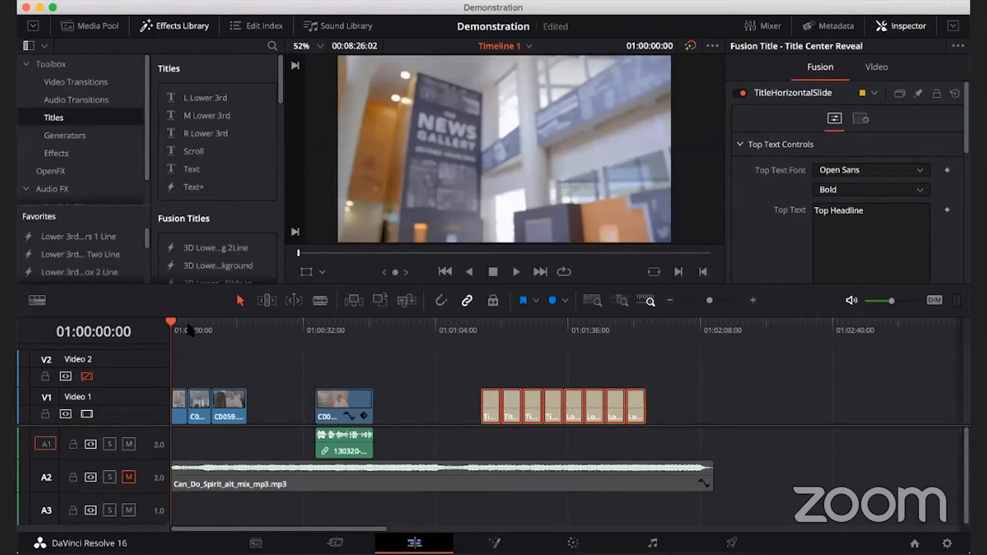
Extend the end of the C0059.MP4 clip to about 01:00:30 and scrub through the added footage
left_click_drag(185, 328, 235, 332)
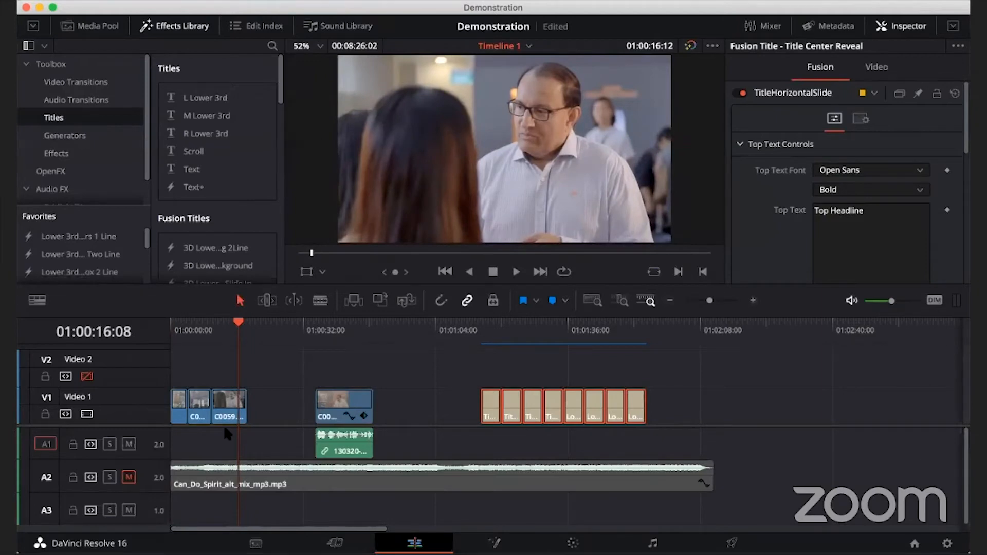
key("super+equal")
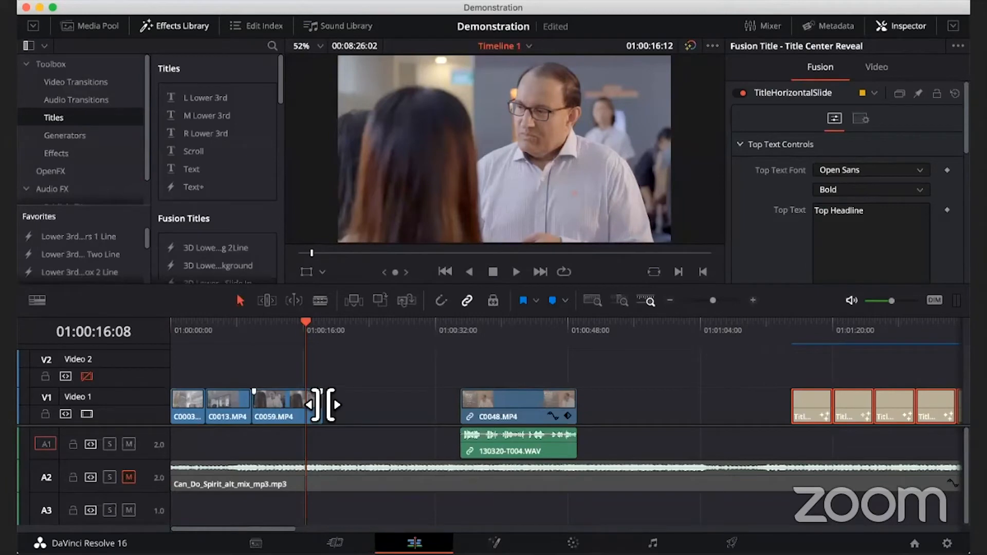
left_click_drag(324, 404, 418, 404)
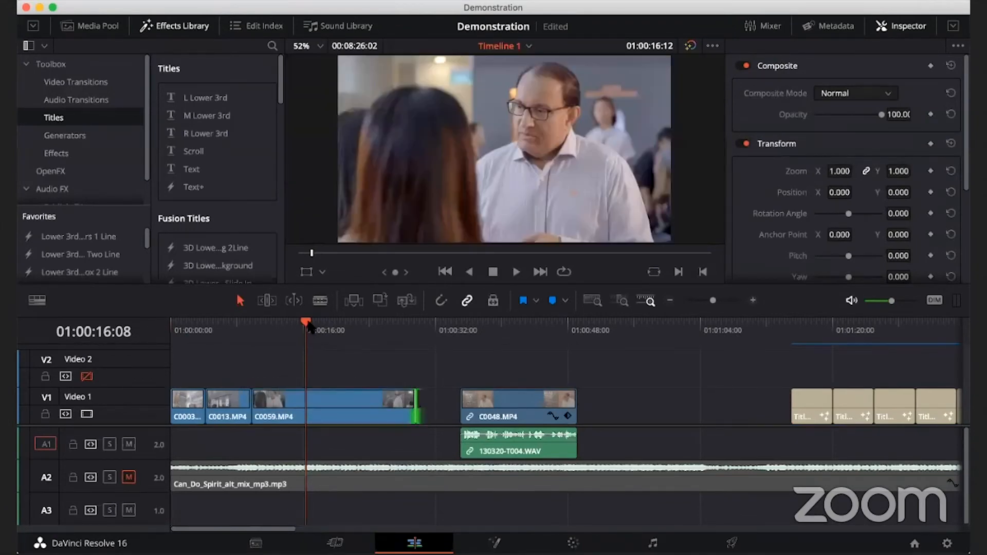
left_click(320, 325)
left_click_drag(340, 325, 384, 341)
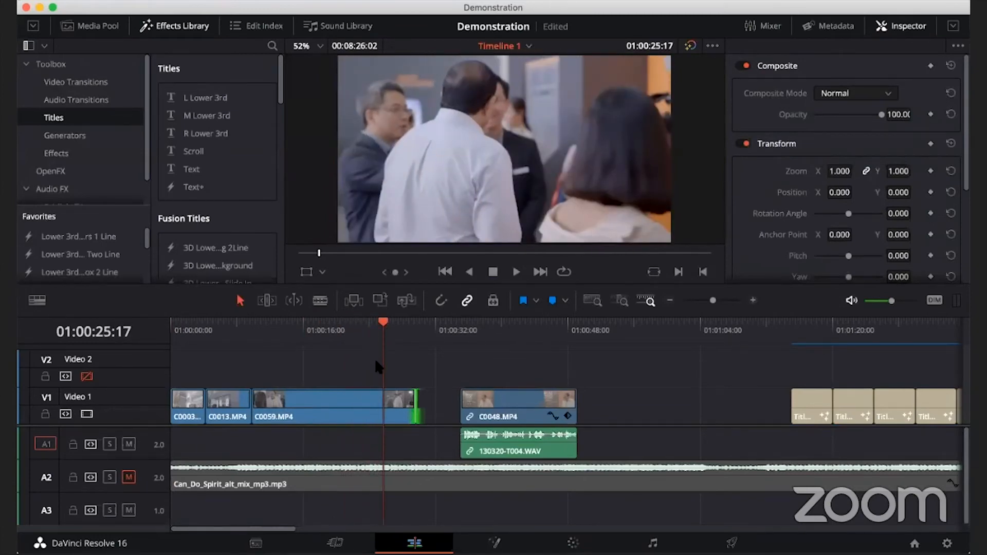
Trim the end of the C0059.MP4 clip back to about 01:00:14 and play the shortened clip
left_click_drag(417, 404, 289, 408)
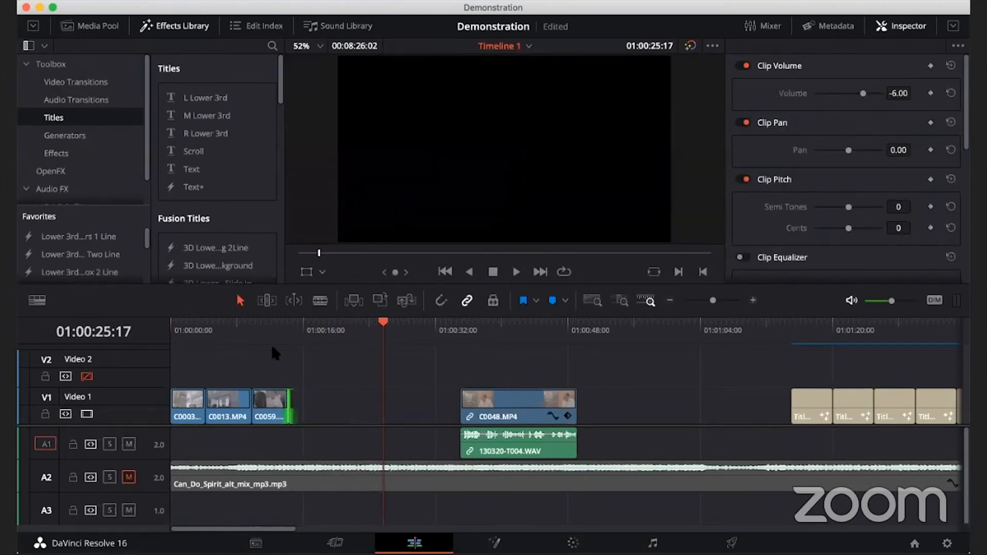
left_click(269, 325)
key("space")
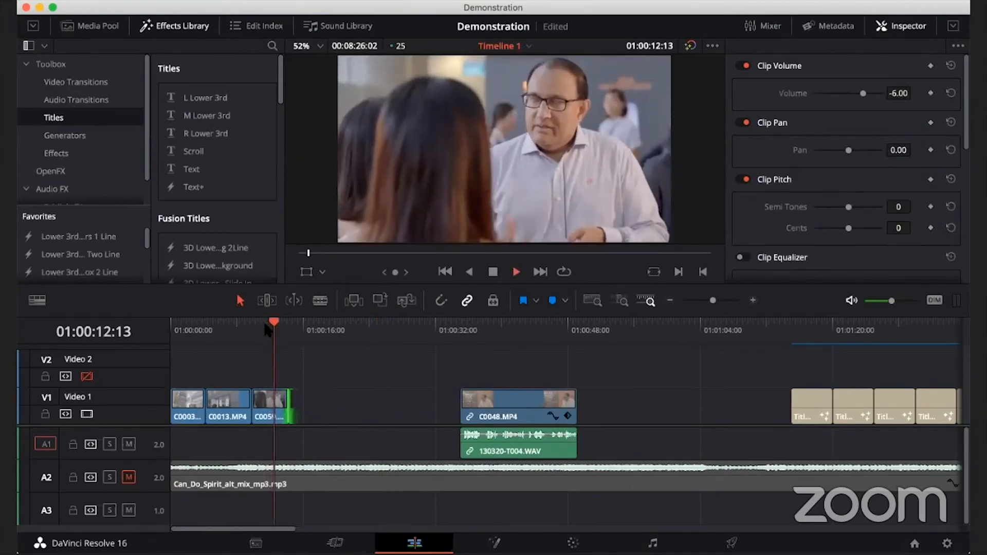
Lengthen the C0059.MP4 clip to about 01:00:19 and split it with the Blade tool at about 01:00:15
left_click_drag(289, 407, 333, 411)
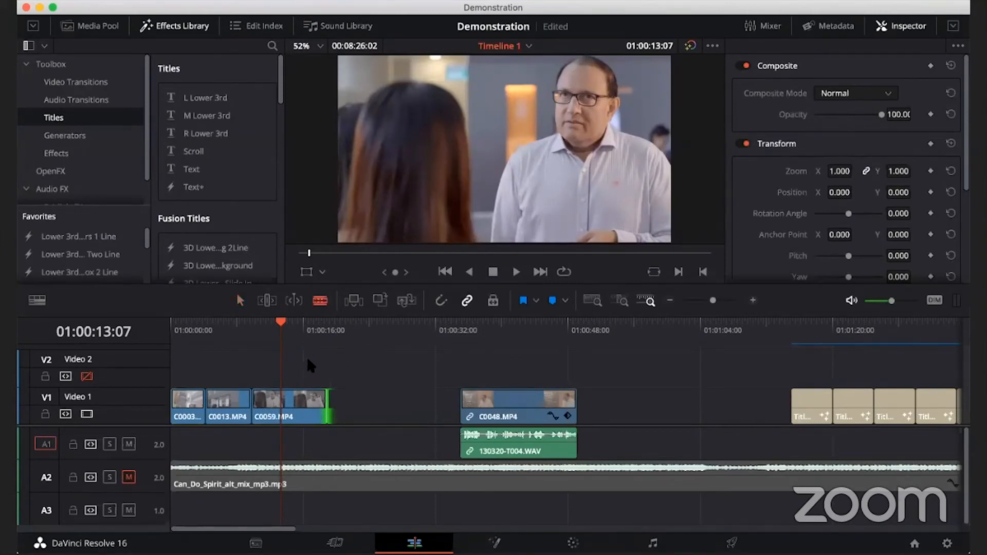
left_click(320, 301)
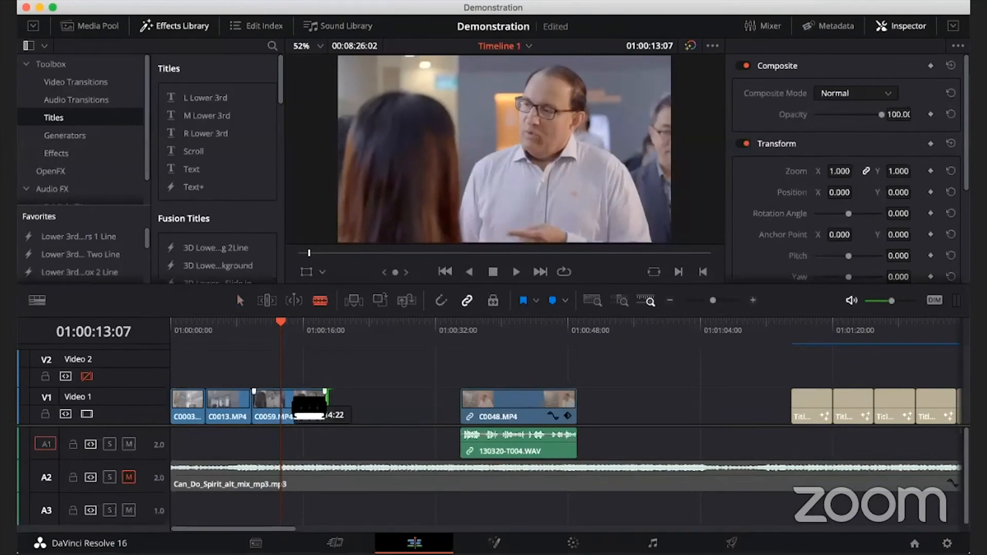
left_click(292, 406)
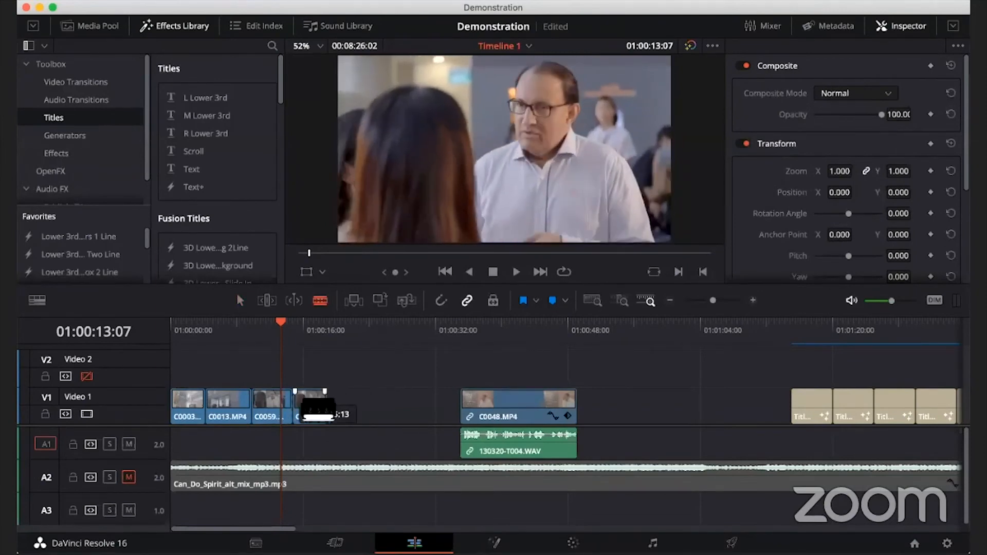
left_click(239, 300)
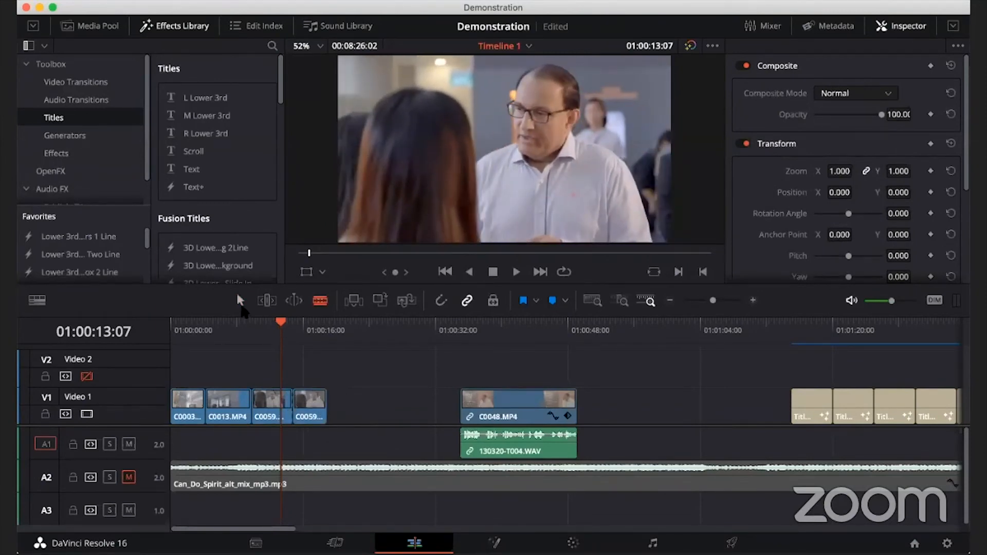
Shift the second piece of the split C0059.MP4 clip about 3 seconds later on Video 1
left_click(309, 404)
key("space")
left_click(307, 410)
left_click_drag(307, 410, 333, 410)
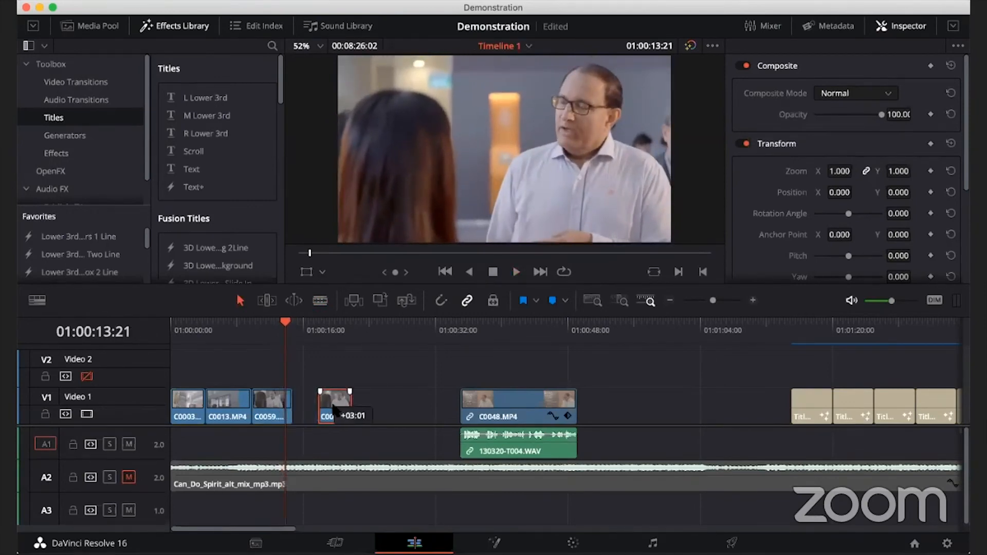
Scrub near the end of the first C0059.MP4 piece, delete the separated second piece, and undo the last two edits
left_click(281, 324)
mouse_move(294, 325)
left_mouse_down()
mouse_move(329, 328)
mouse_move(271, 330)
mouse_move(319, 331)
mouse_move(273, 331)
mouse_move(298, 333)
left_mouse_up()
key("Delete")
key("super+z")
key("super+z")
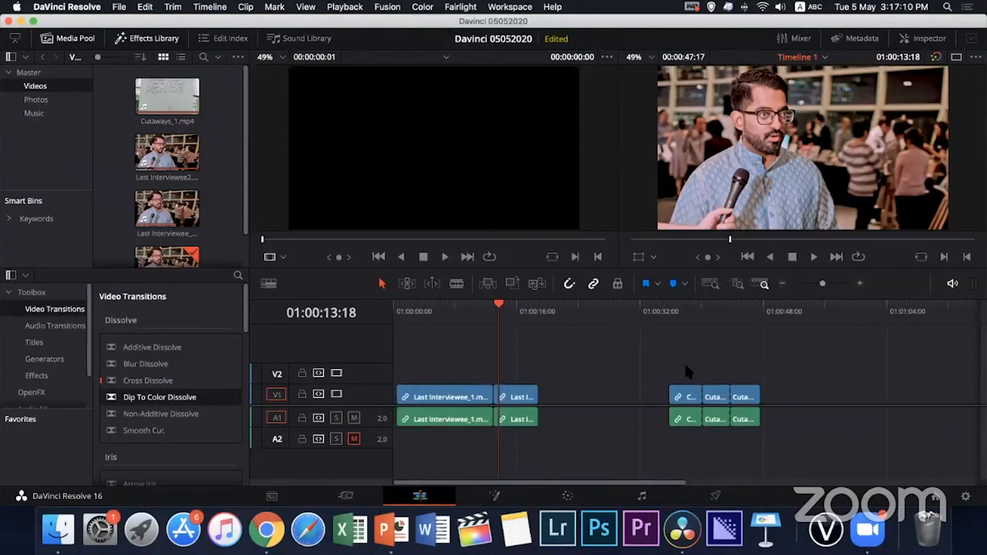
Try placing the three Cutaways_1.mp4 clips together on V2 above the first interview clip, and undo the move
left_click_drag(656, 358, 769, 412)
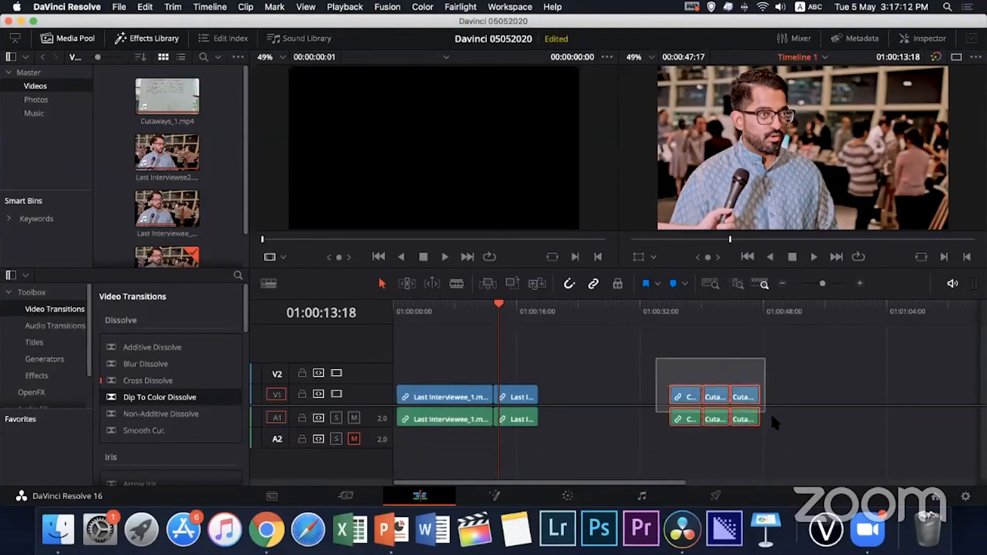
left_click_drag(678, 397, 429, 375)
key("Home")
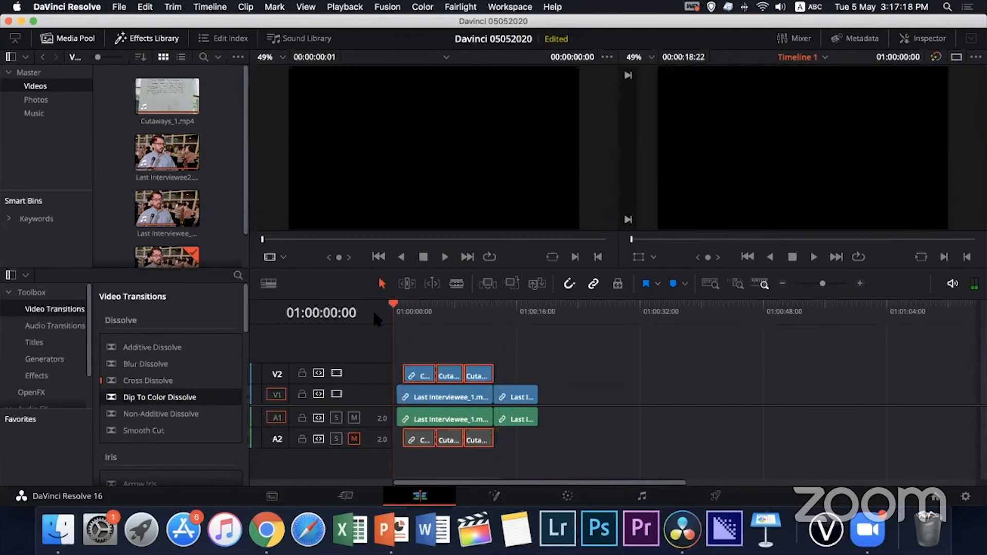
key("shift+z")
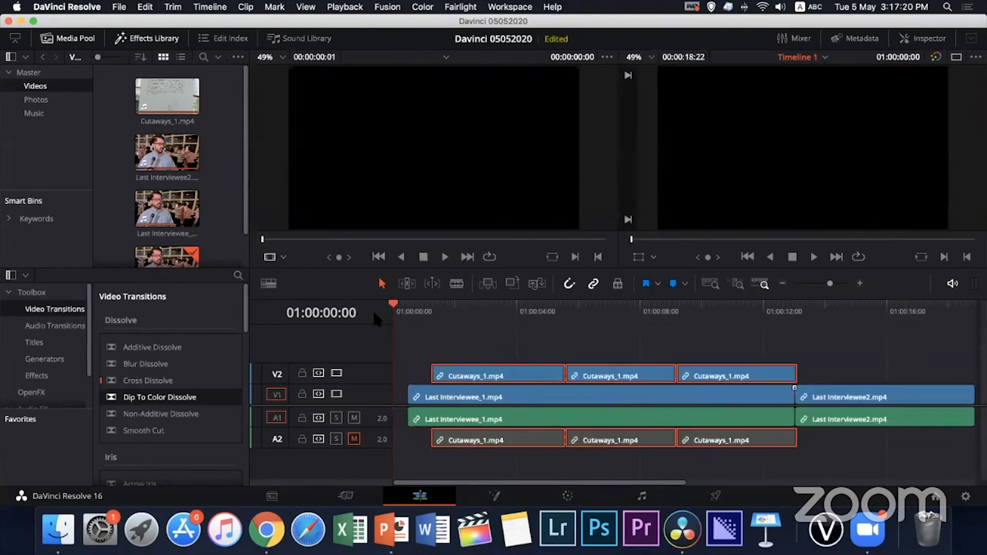
key("super+z")
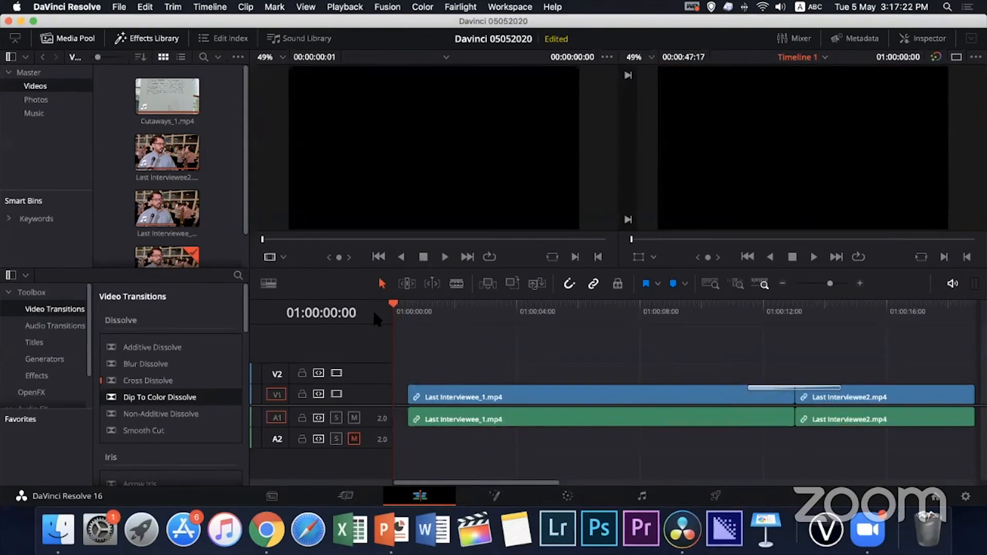
Undo the earlier edits until the first interview clip is untrimmed and the three cutaways sit above its end on V2
key("super+minus")
key("super+minus")
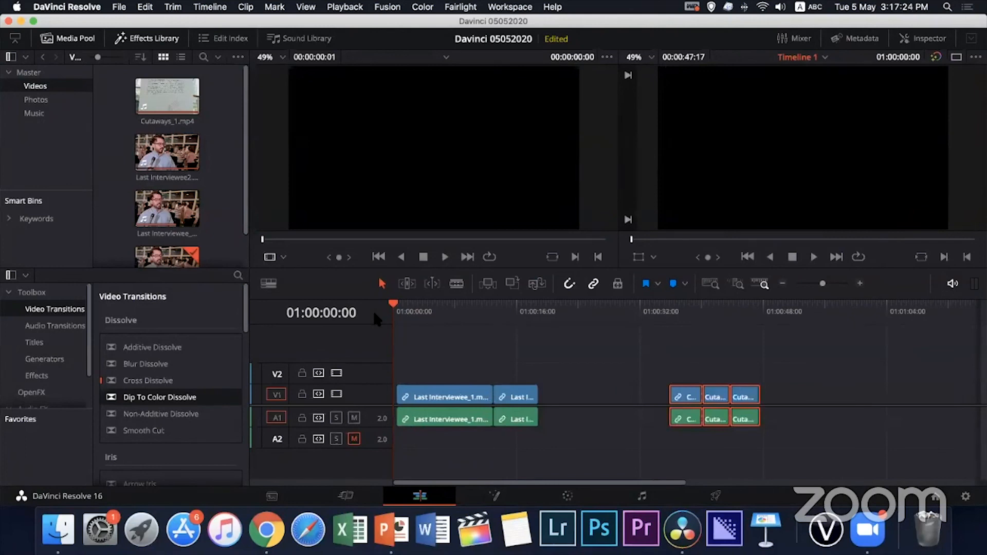
key("super+z")
key("super+z")
key("super+z")
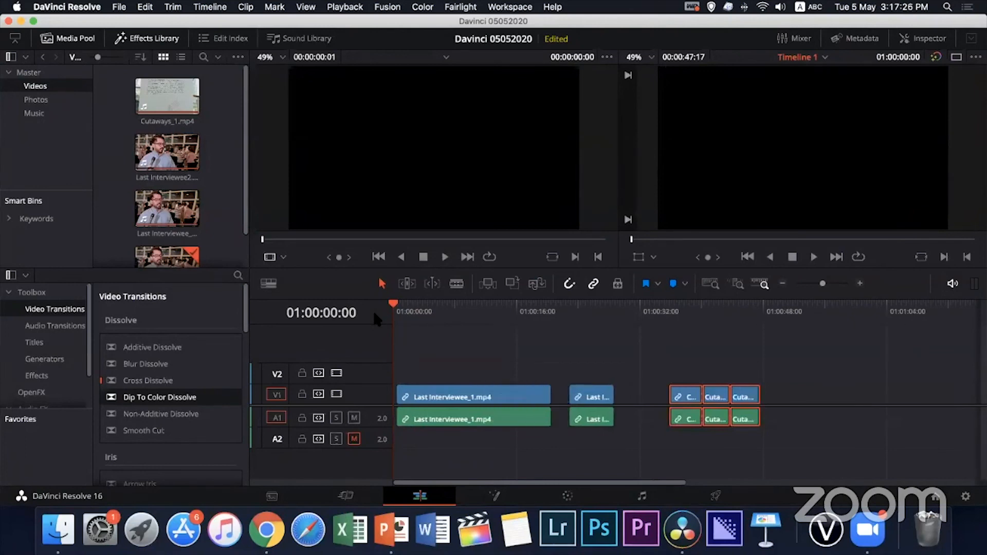
key("super+z")
key("super+z")
key("super+z")
key("super+z")
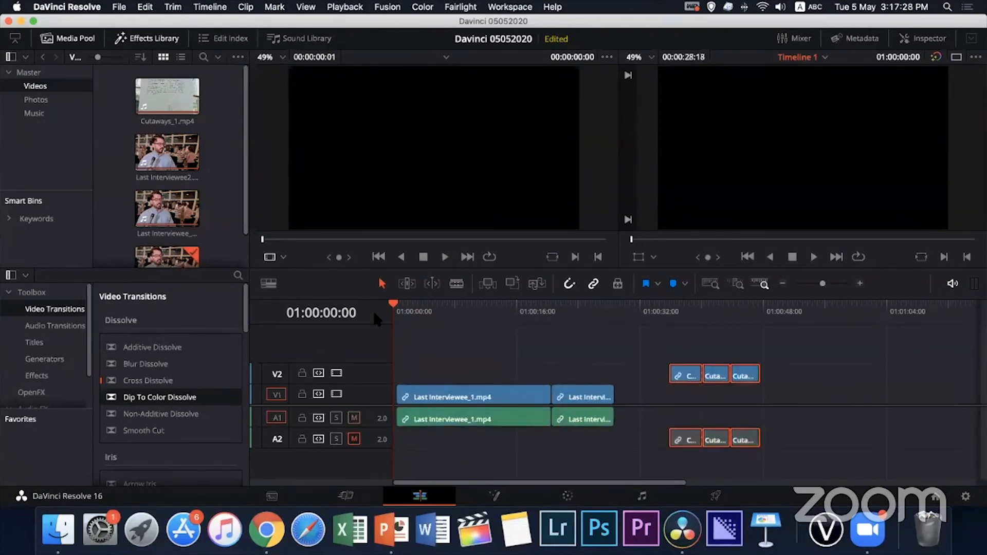
Deselect the clips and scrub around the start of the cutaways, from 01:00:08:17 back to 01:00:07:03
left_click(545, 346)
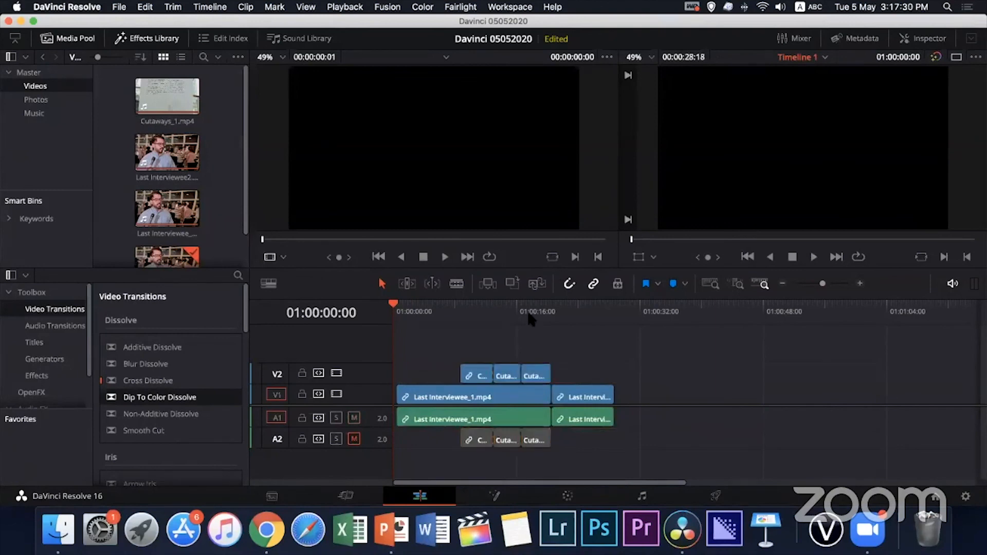
left_click_drag(525, 315, 460, 318)
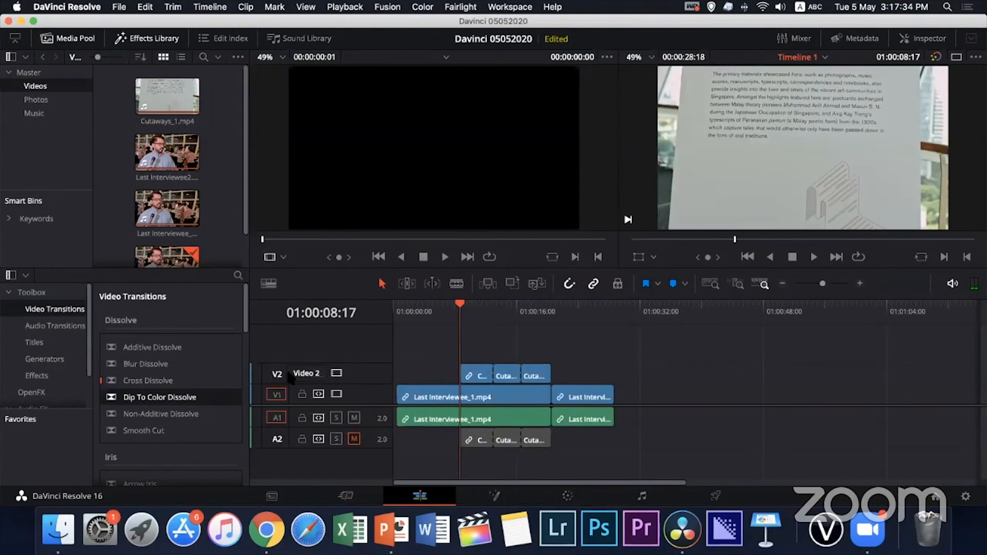
left_click(446, 311)
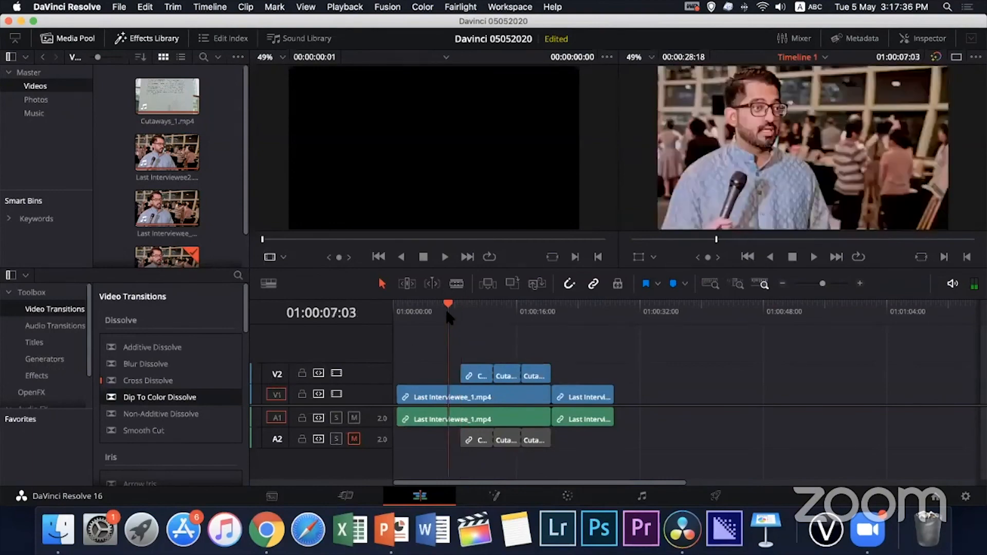